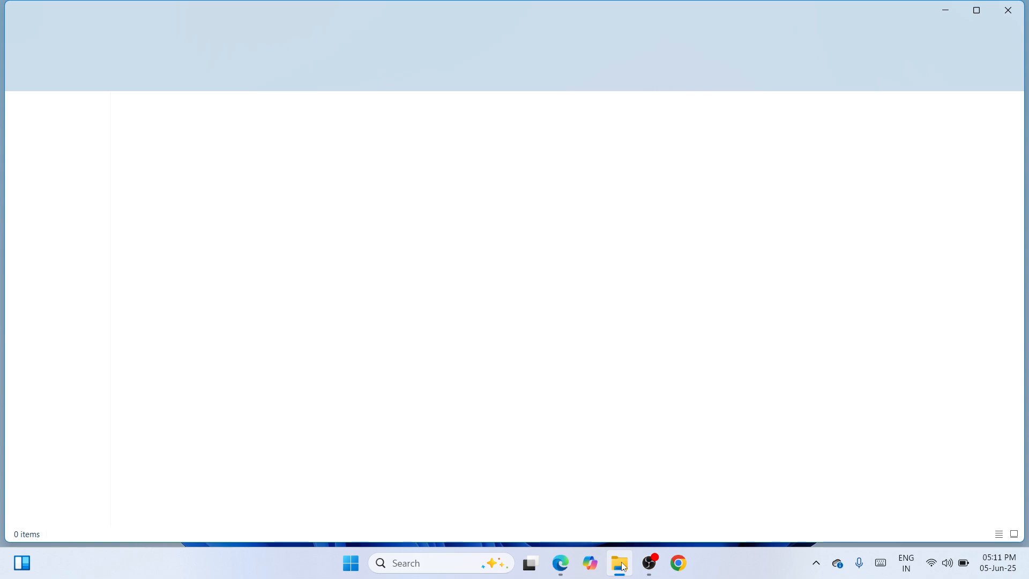
Move the Pictures folder from New Volume (D:) to the Downloads folder
left_click(63, 427)
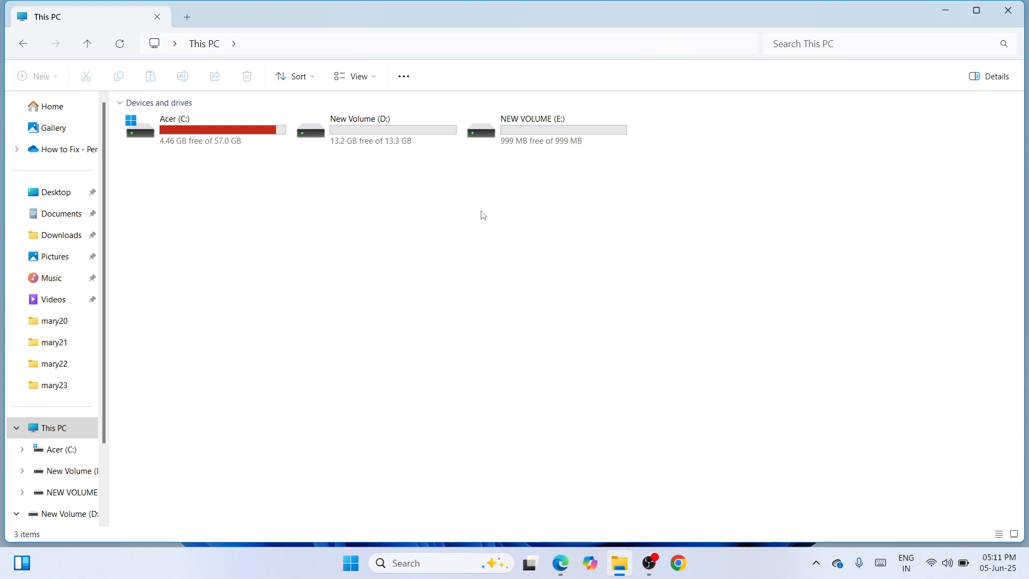
double_click(426, 147)
left_click_drag(445, 239, 290, 110)
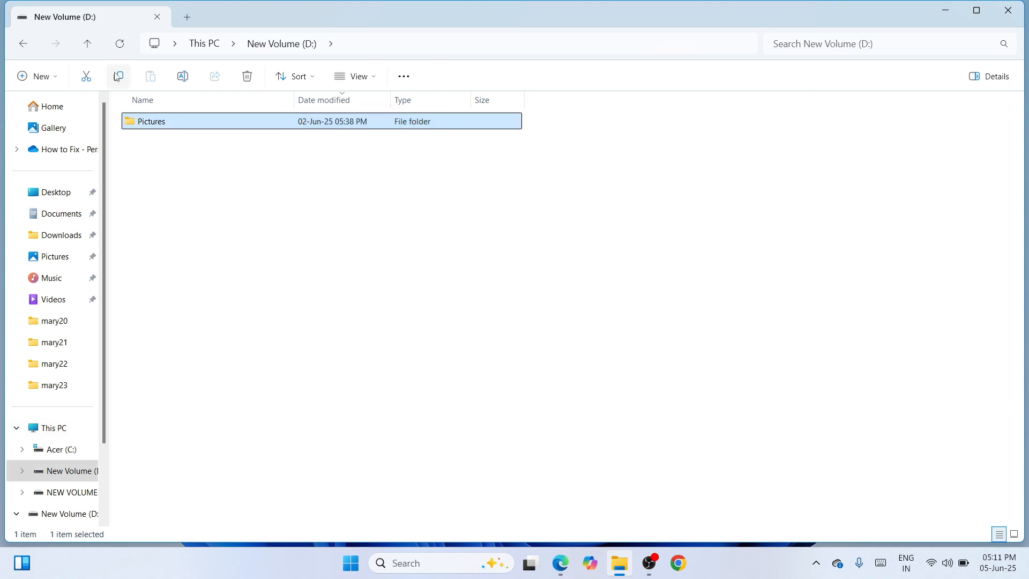
left_click(89, 78)
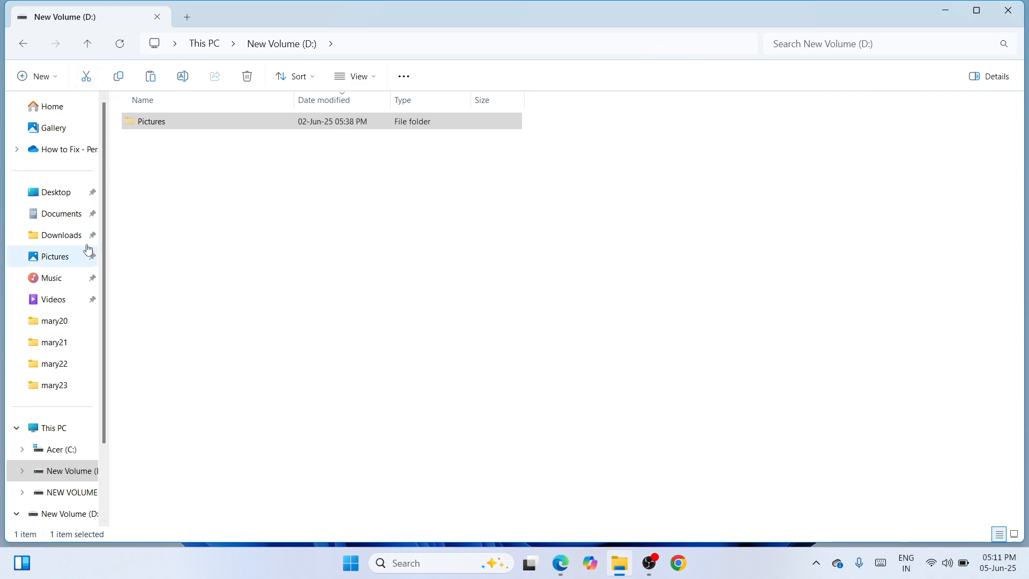
left_click(70, 238)
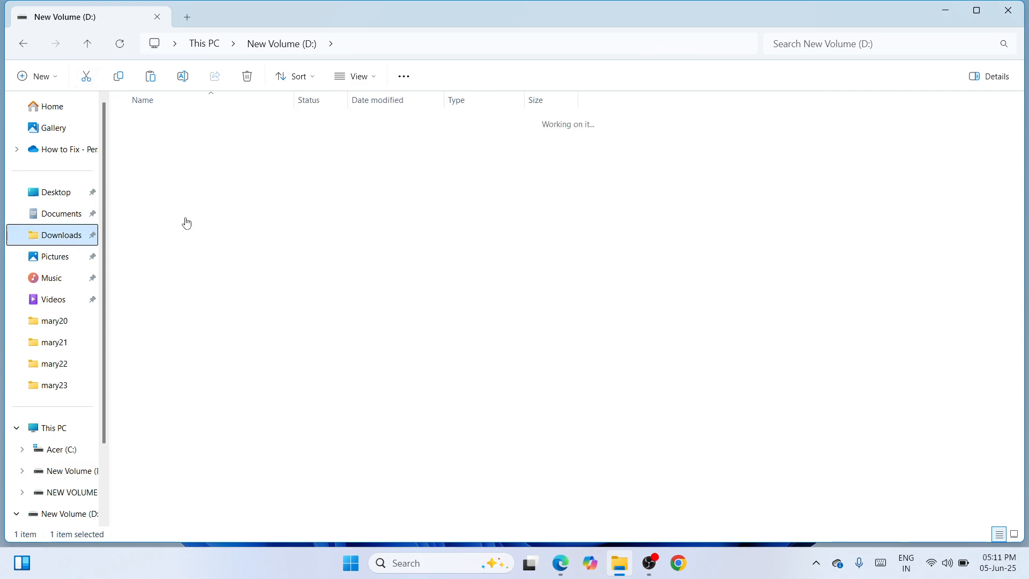
right_click(283, 231)
left_click(294, 242)
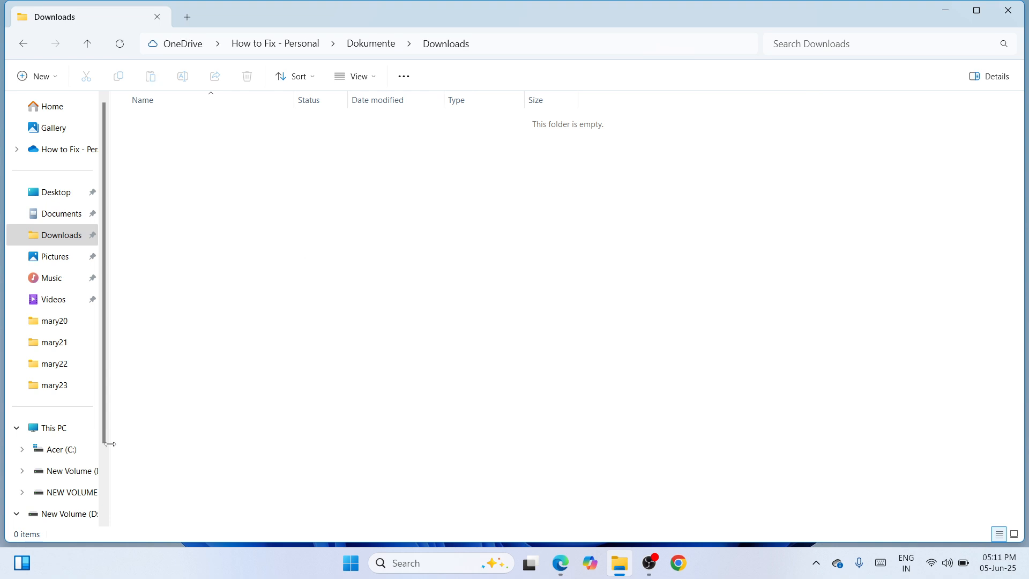
Check NEW VOLUME (E:) for files that need backing up, and close the file window
left_click(62, 432)
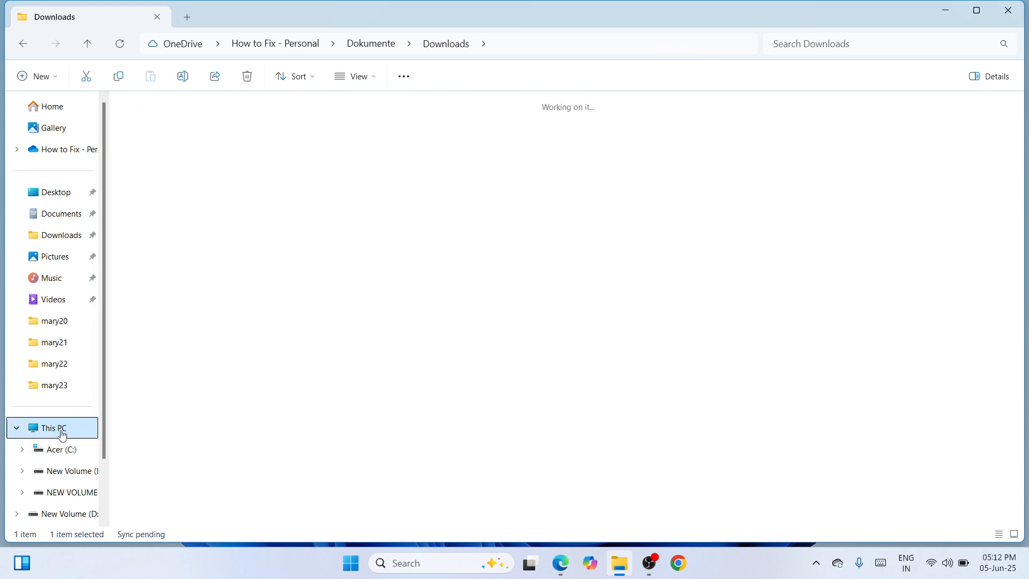
left_click(613, 127)
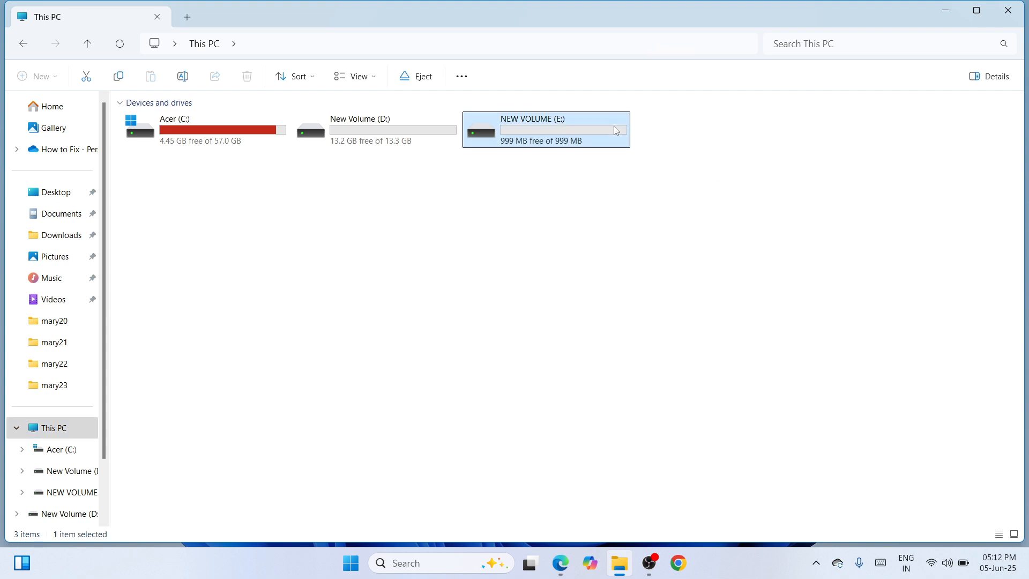
double_click(616, 131)
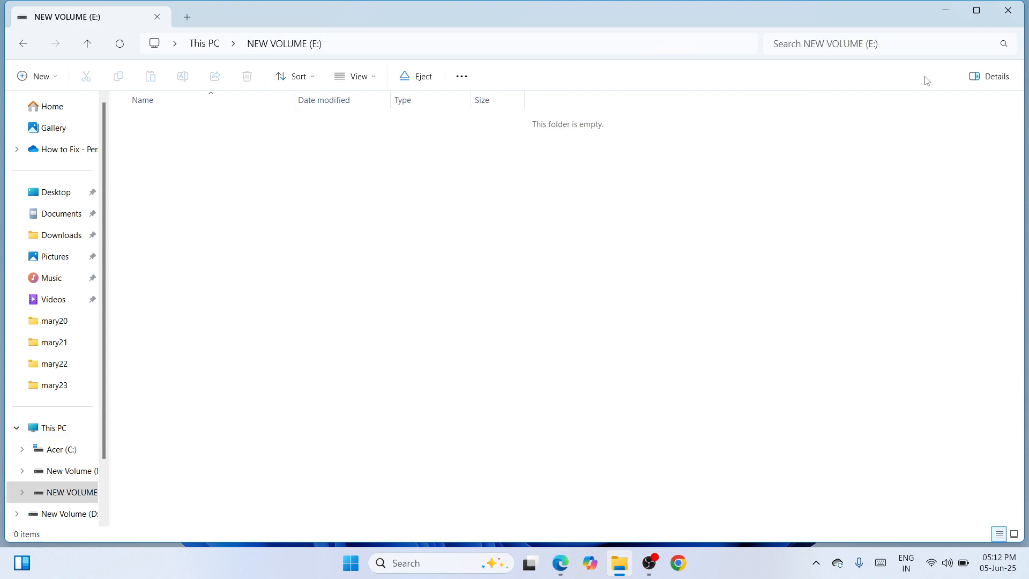
left_click(1008, 10)
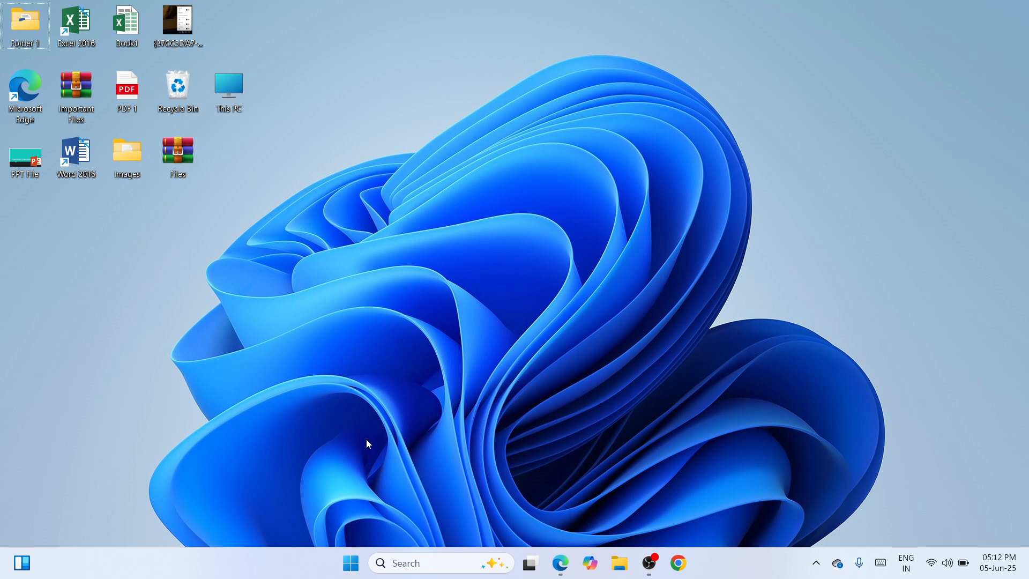
Open Disk Management and maximize its window to show the partitions of all disks
right_click(354, 557)
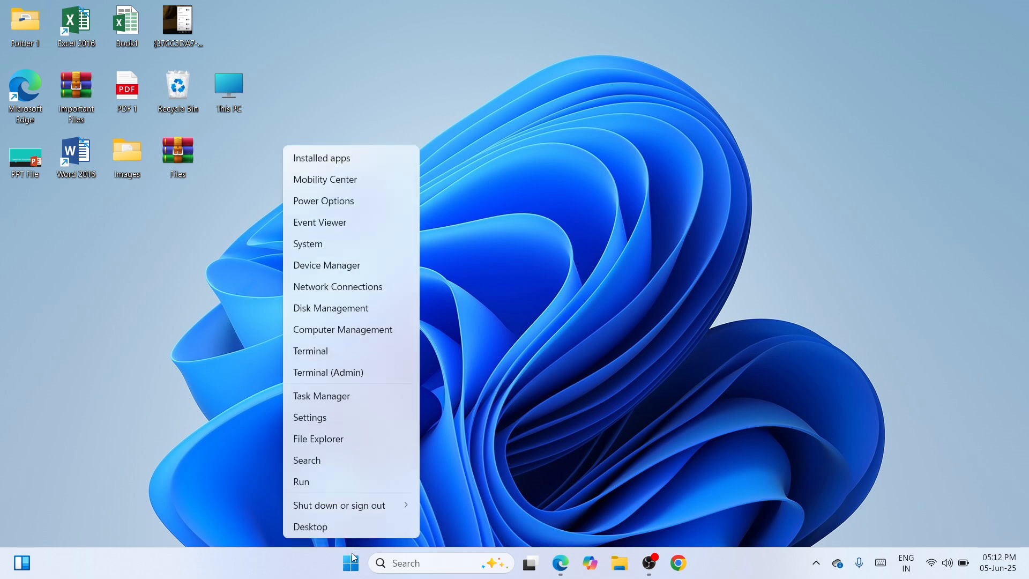
left_click(345, 309)
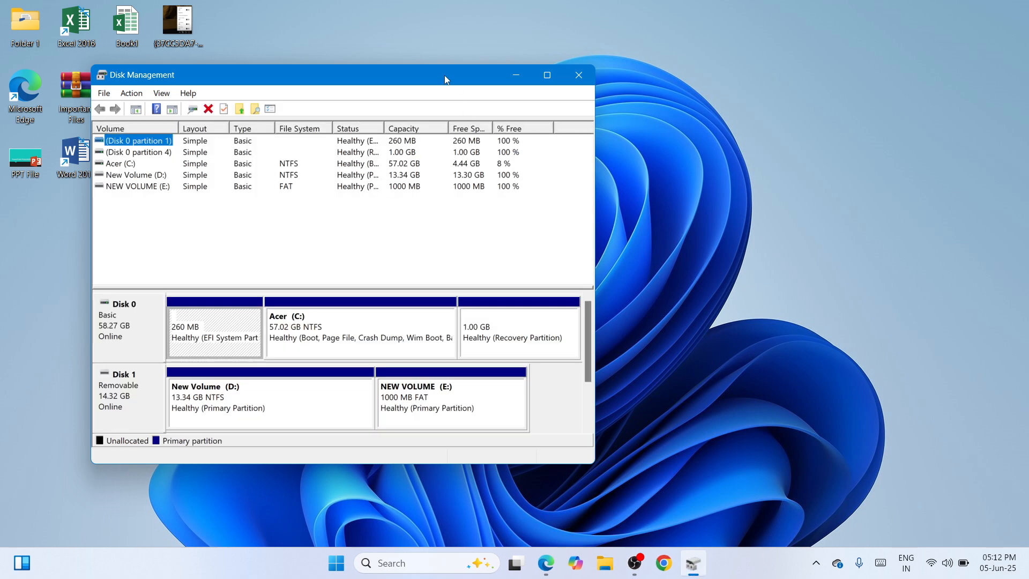
left_click_drag(429, 75, 543, 86)
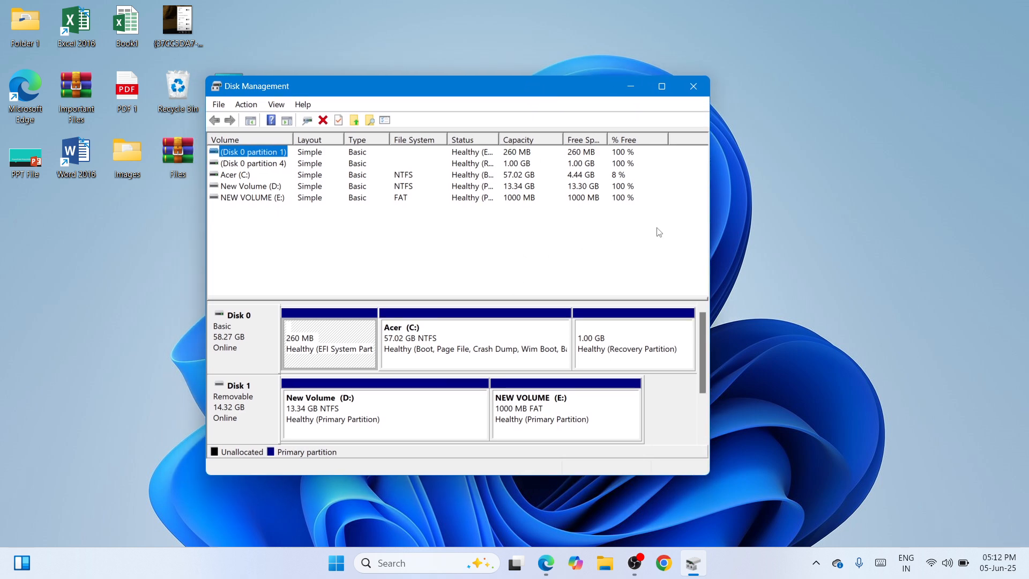
left_click(661, 90)
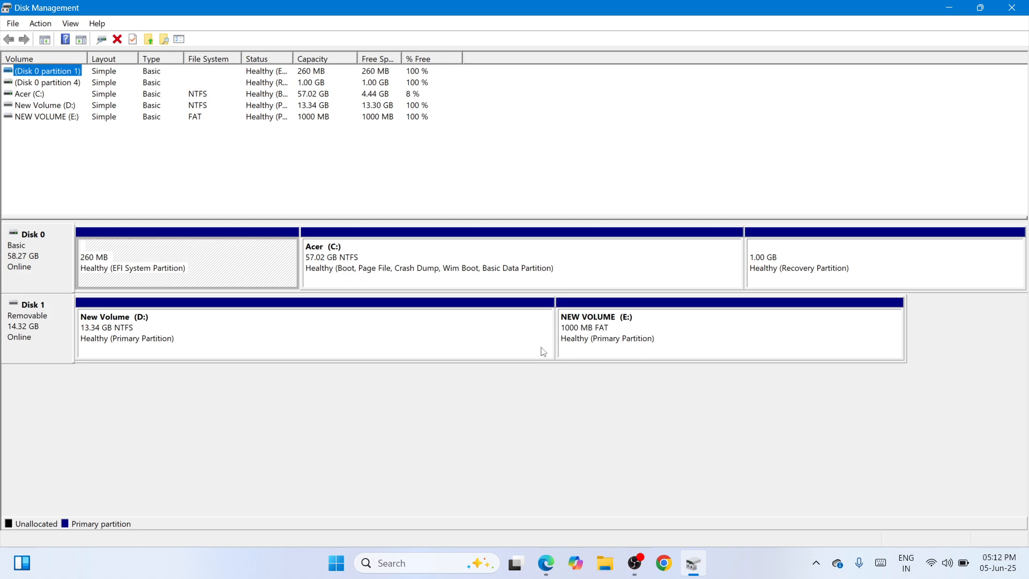
Delete the NEW VOLUME (E:) partition on removable Disk 1, accepting the erasure of its data
left_click(691, 343)
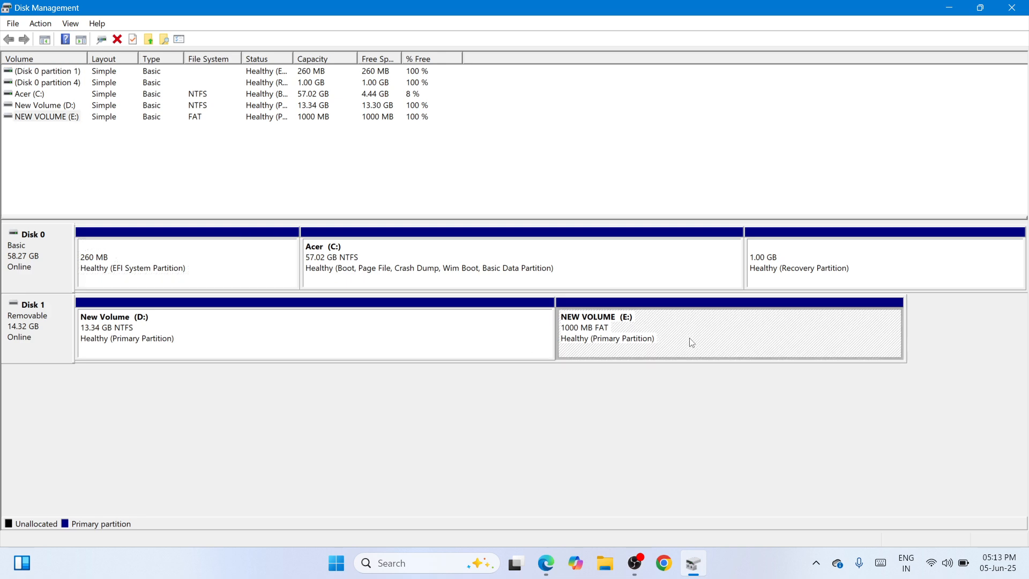
right_click(692, 342)
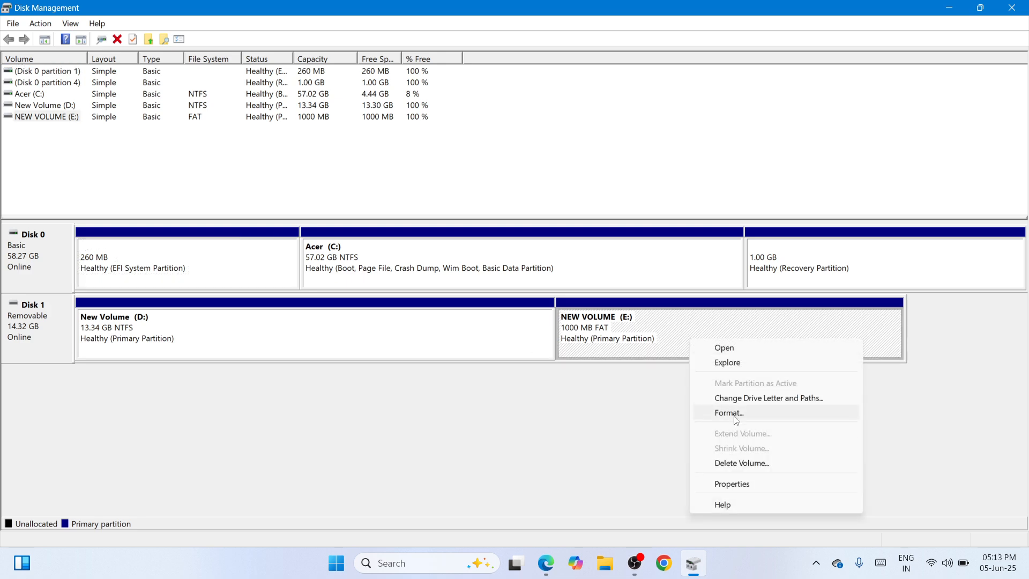
left_click(724, 463)
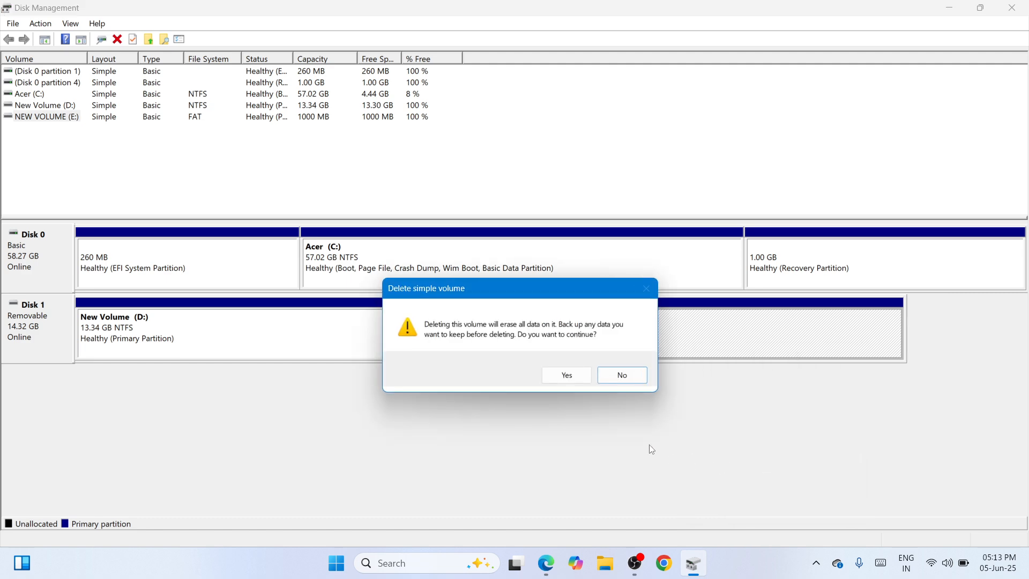
left_click(567, 375)
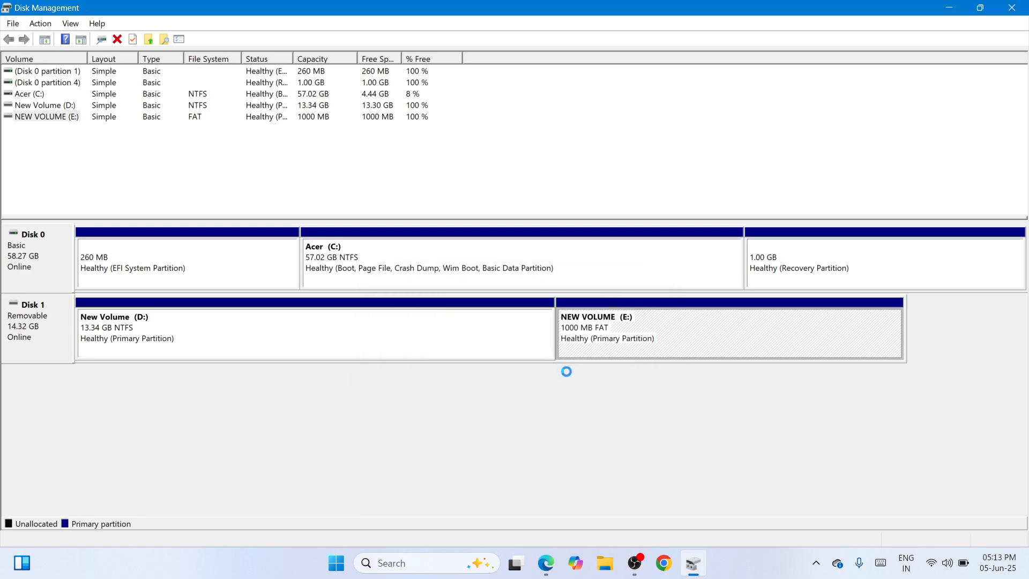
Delete the New Volume (D:) partition on removable Disk 1, accepting the erasure of its data
left_click(431, 324)
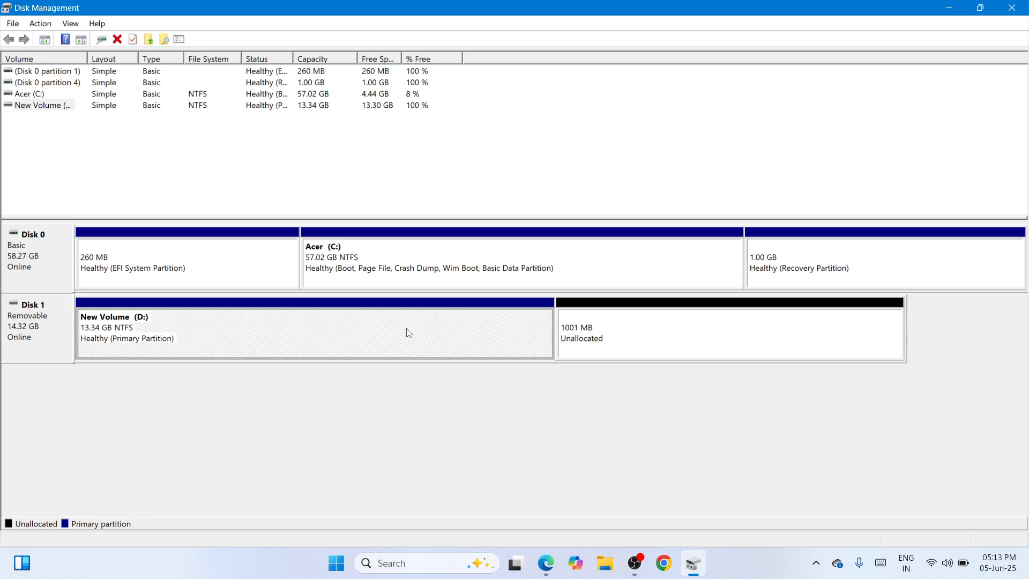
right_click(385, 329)
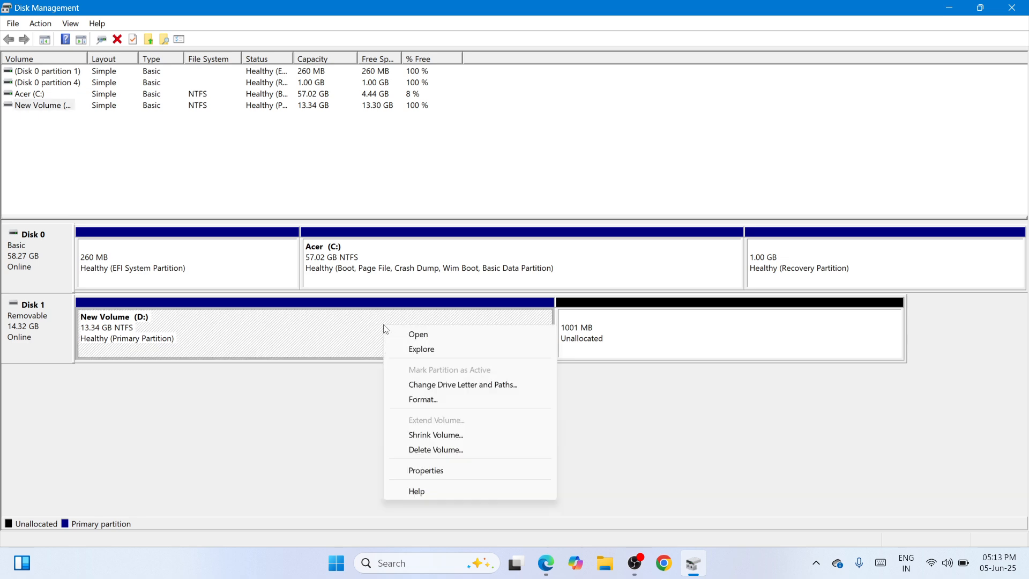
left_click(440, 449)
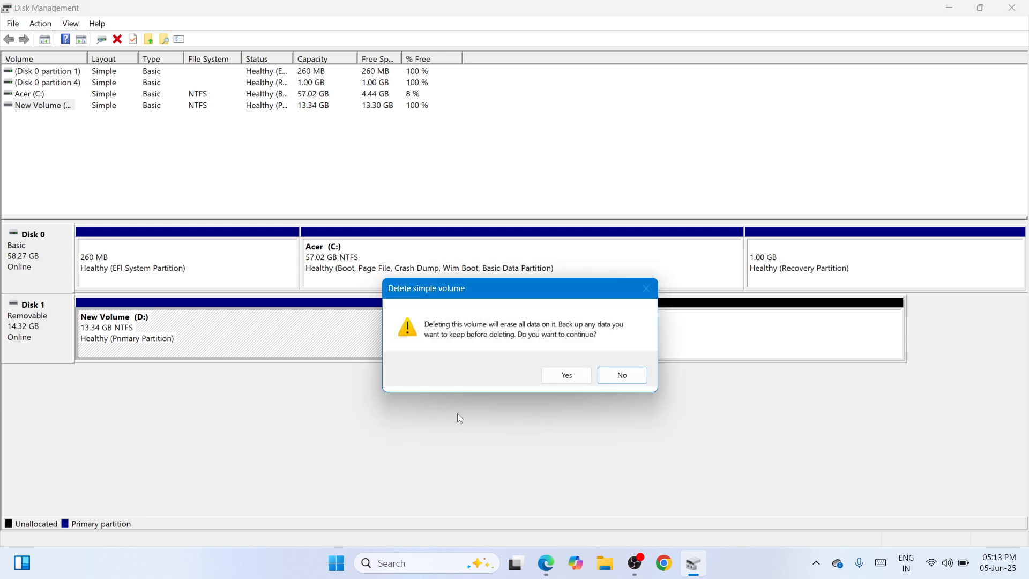
left_click(566, 374)
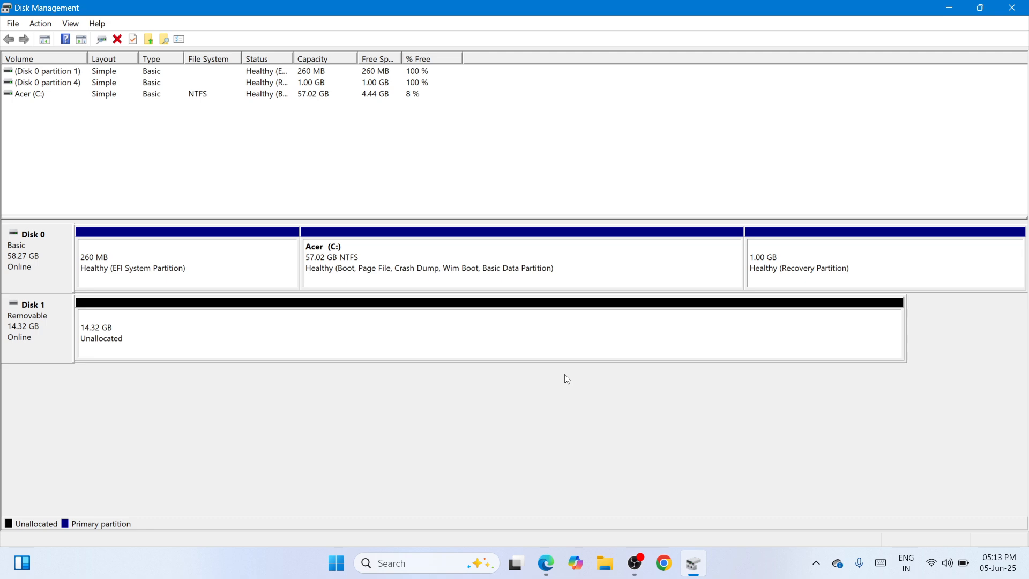
Start a new simple volume on Disk 1's unallocated space, using the full 14662 MB and drive letter E
left_click(530, 335)
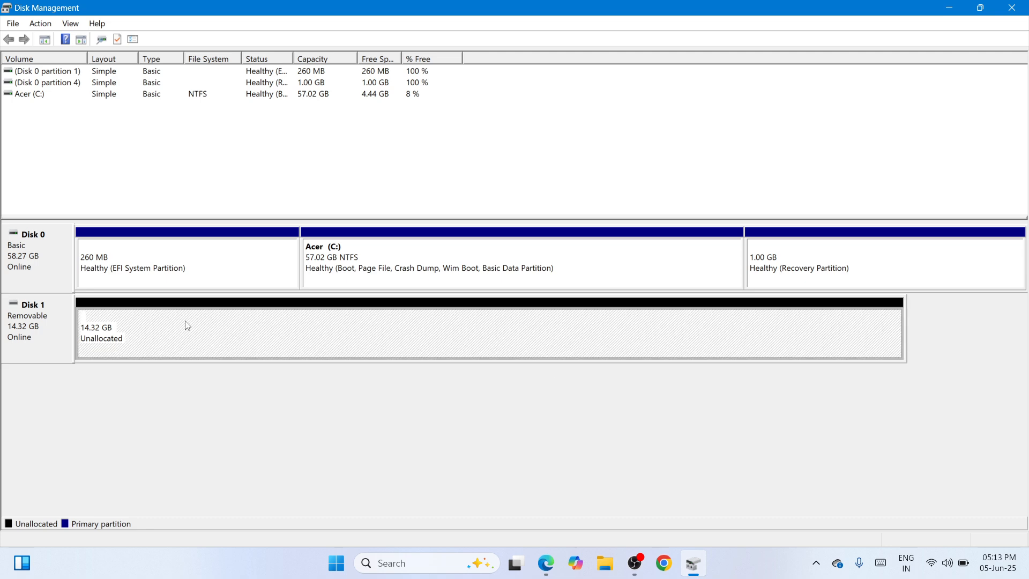
right_click(311, 341)
left_click(362, 347)
right_click(364, 351)
left_click(390, 356)
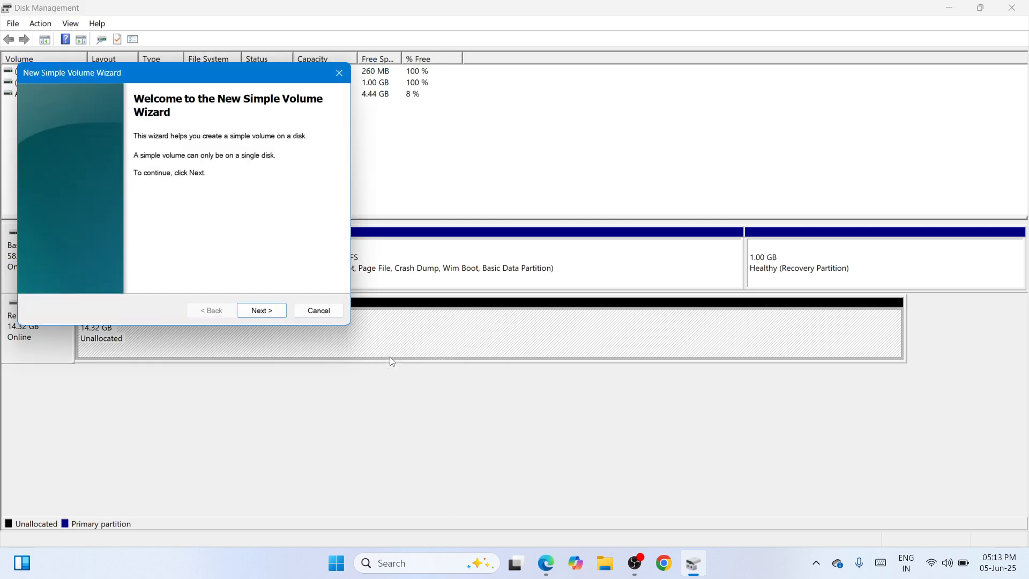
left_click(261, 314)
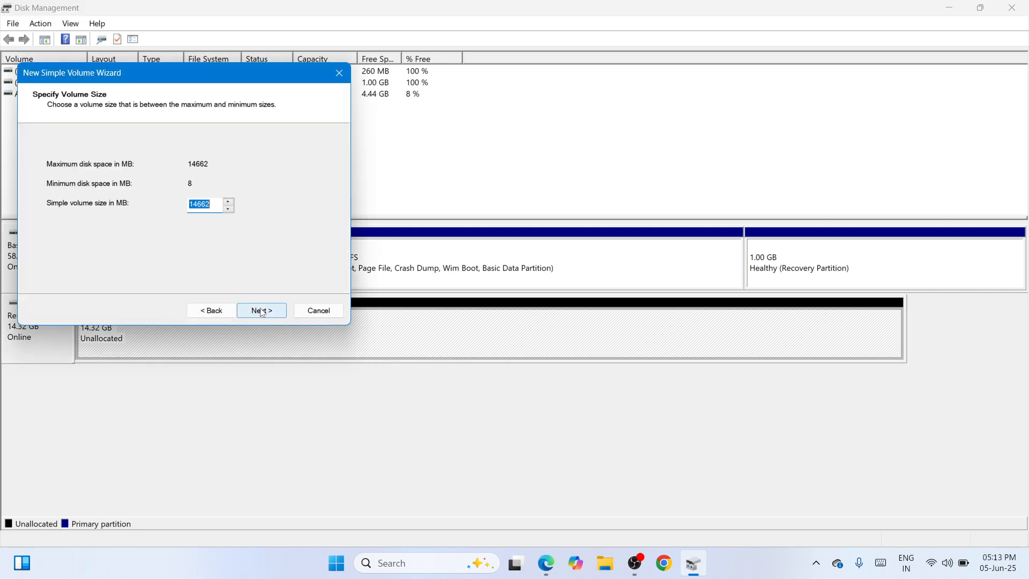
left_click(262, 312)
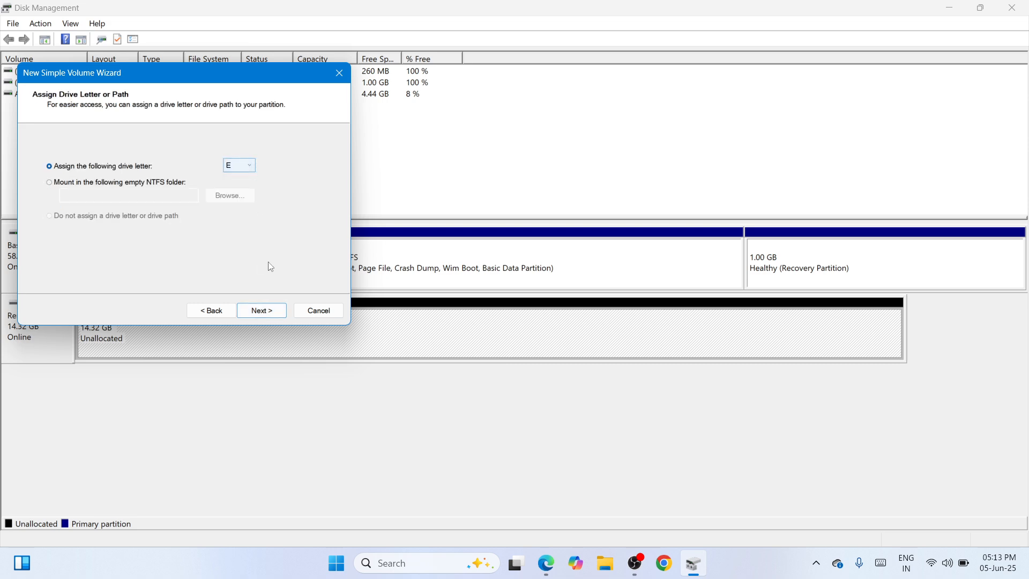
left_click(265, 316)
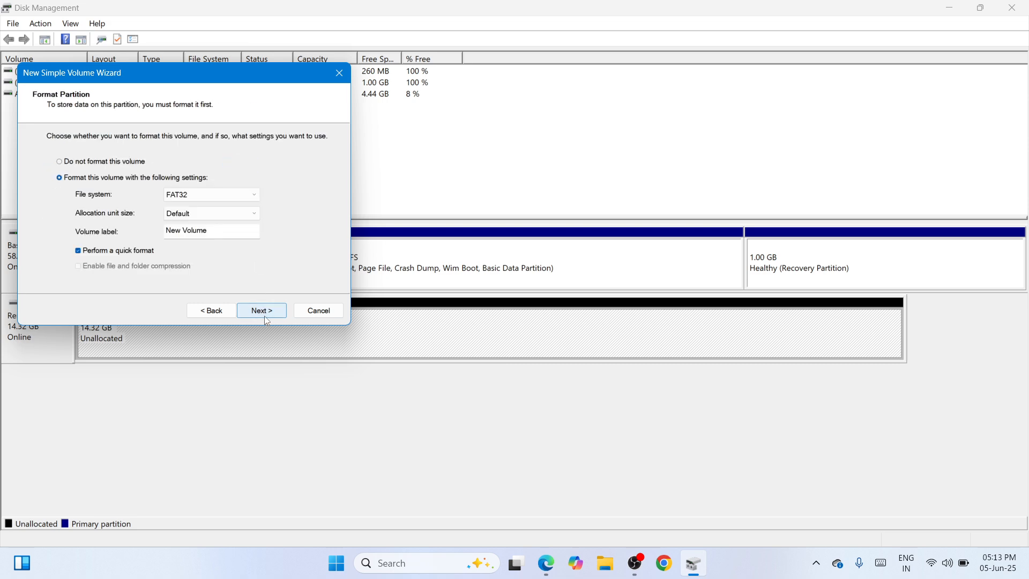
Set the new volume's file system to NTFS, keep the quick format and New Volume label, and create it
left_click(250, 195)
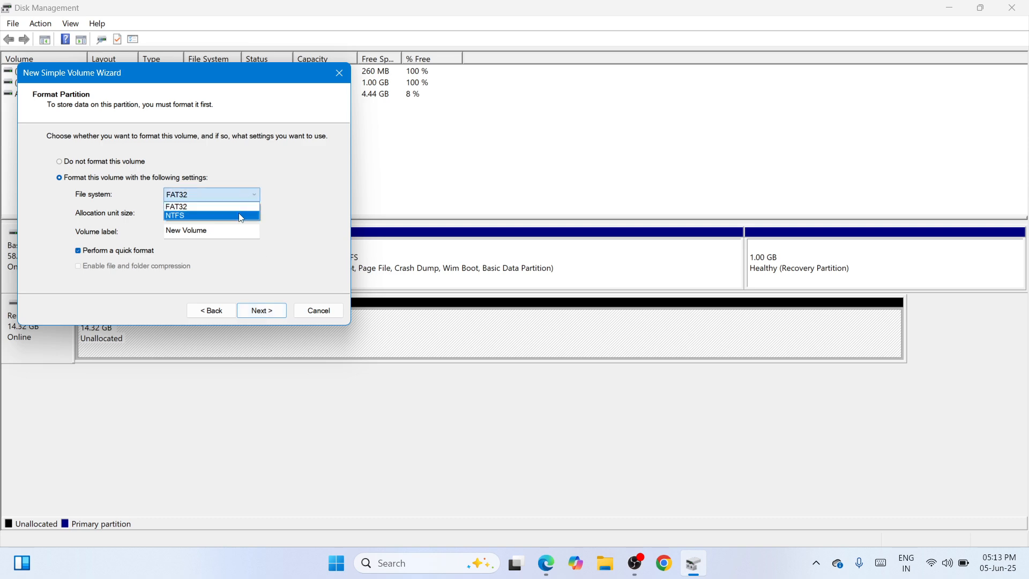
left_click(239, 214)
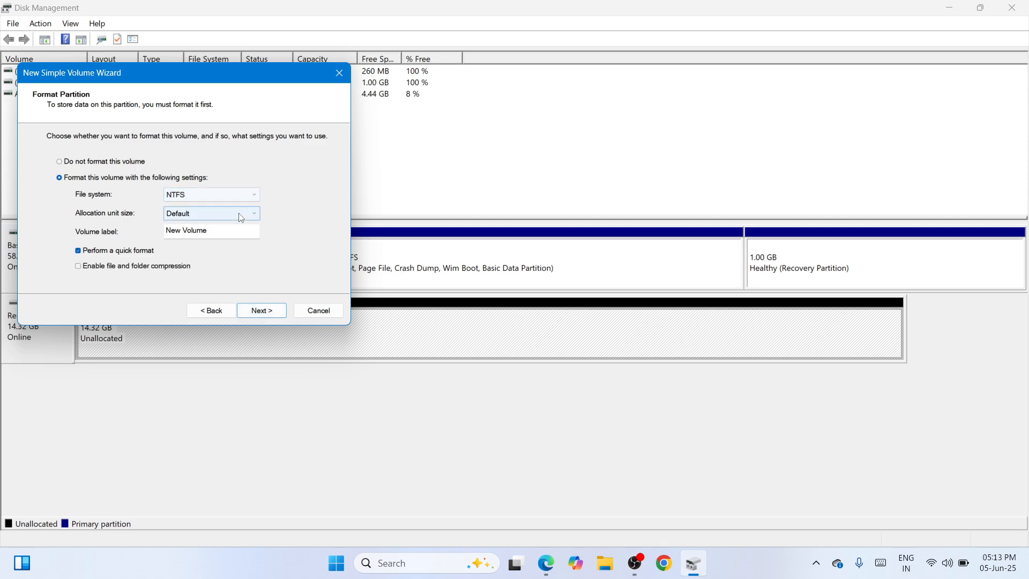
left_click(265, 316)
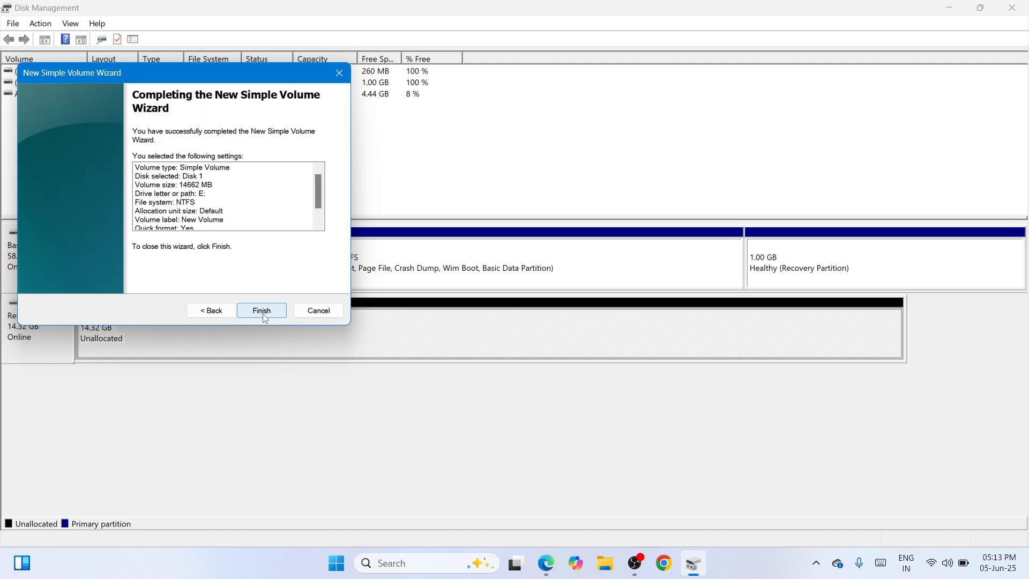
left_click(262, 312)
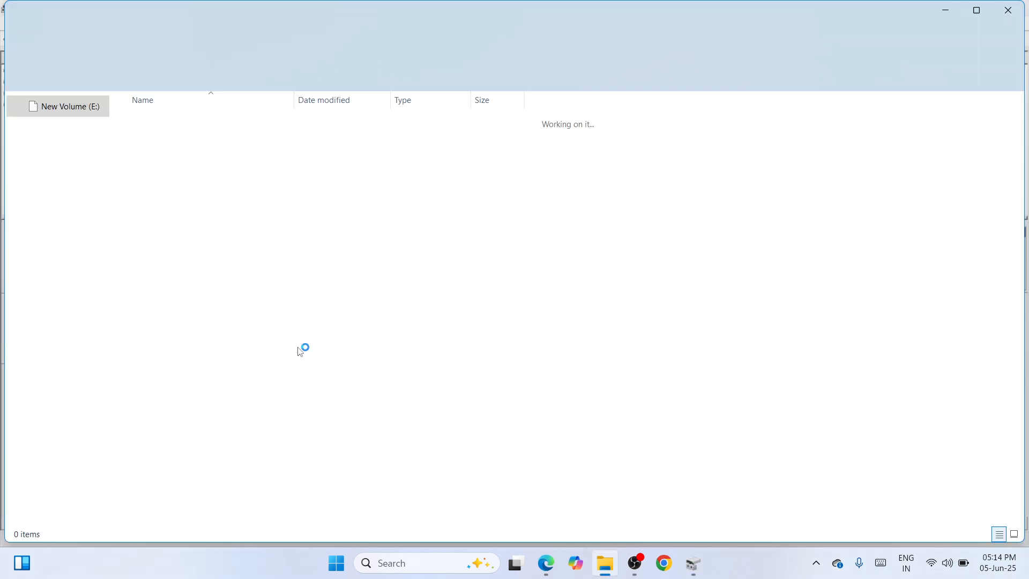
Check the drives listed under This PC, and close the file window and Disk Management
left_click(75, 428)
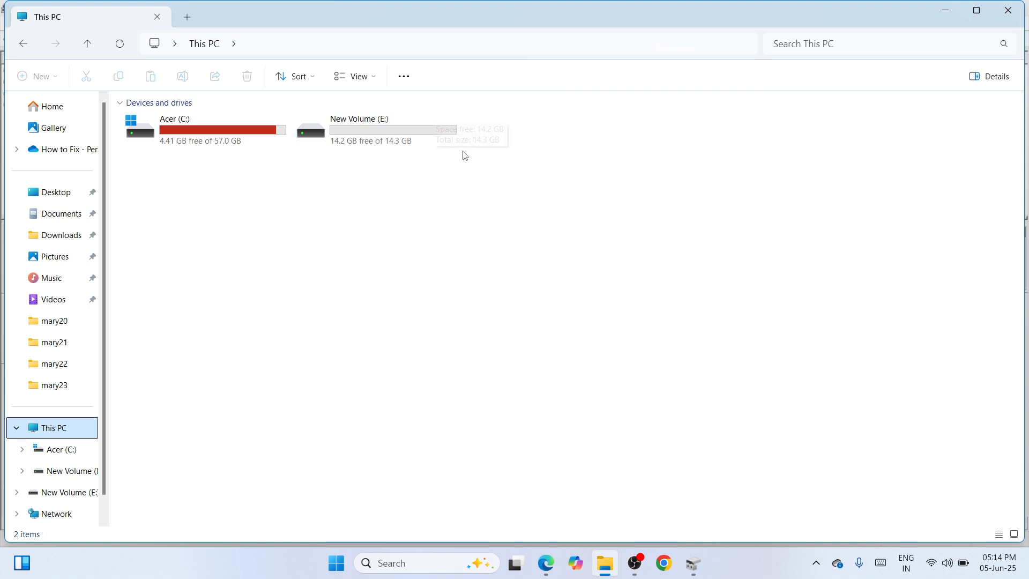
left_click(568, 130)
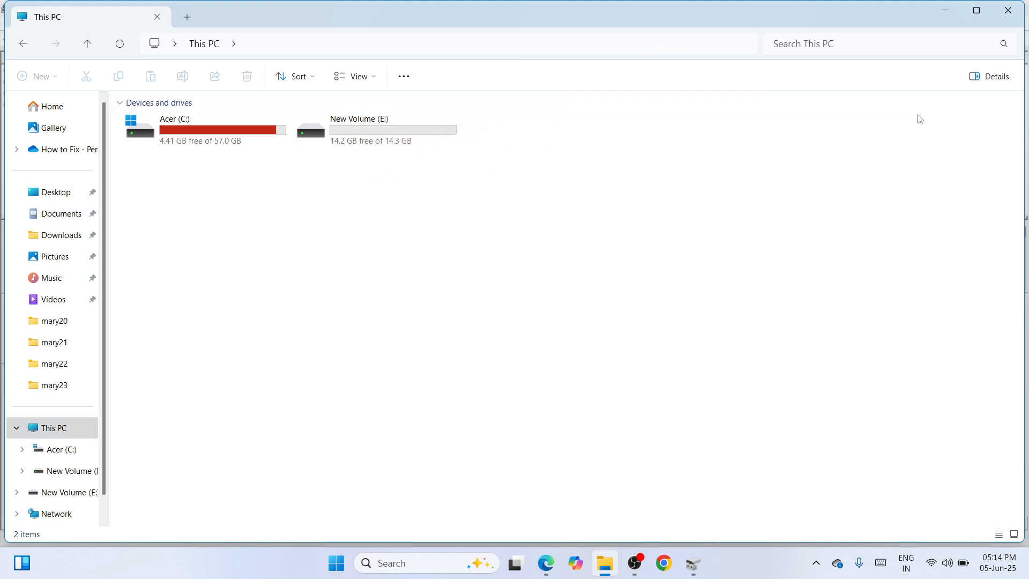
left_click(1010, 13)
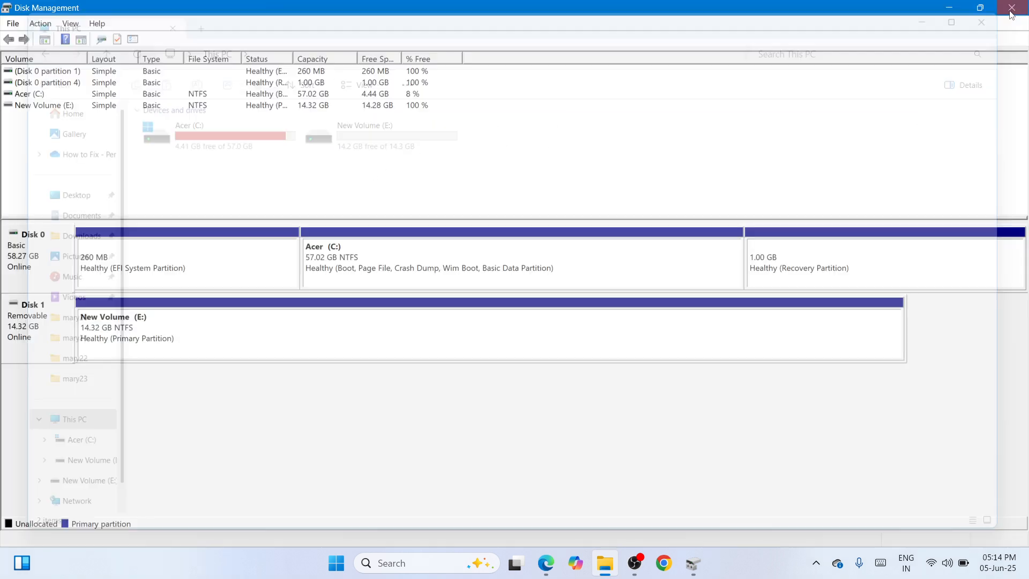
left_click(1011, 9)
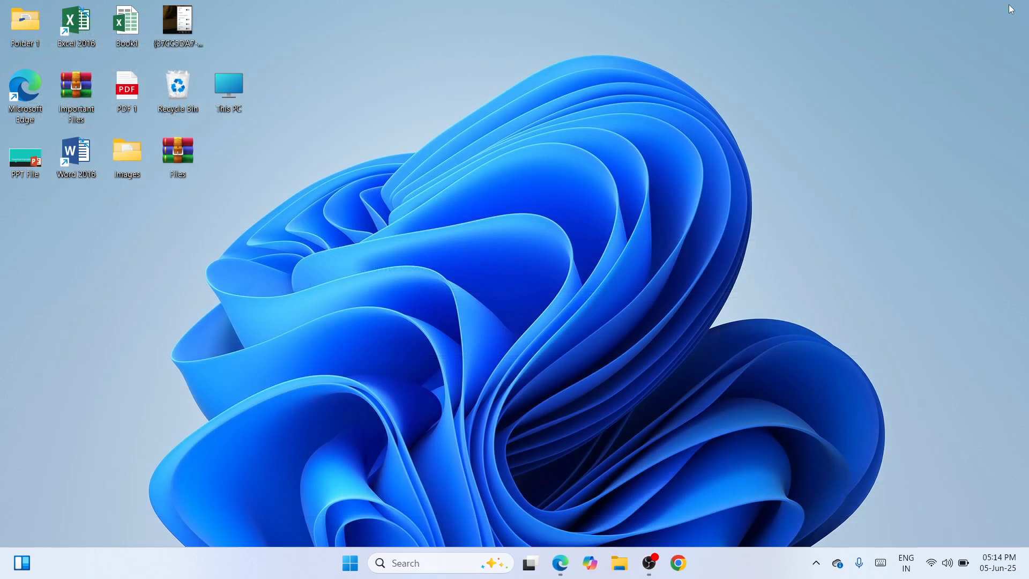
left_click(650, 549)
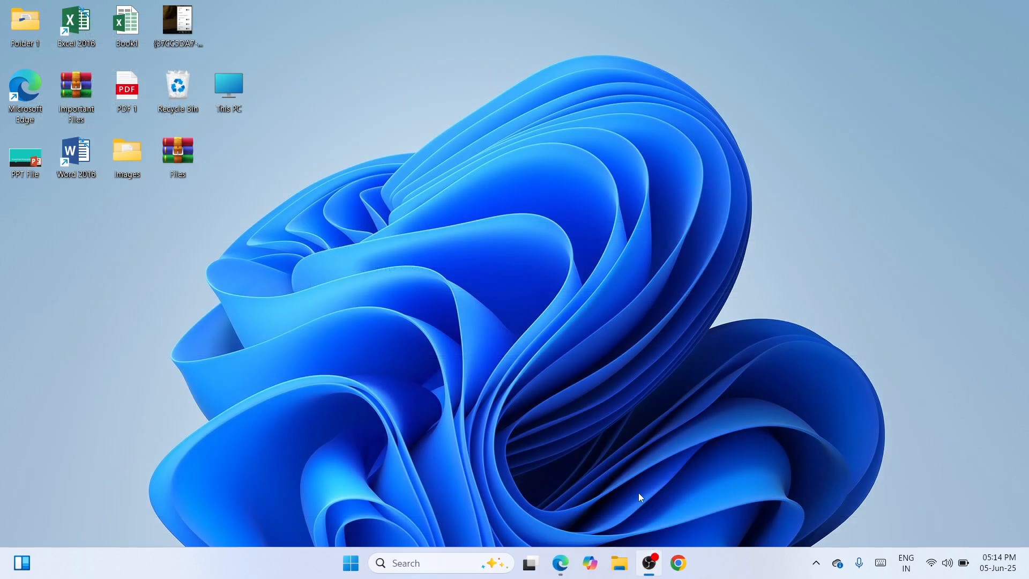